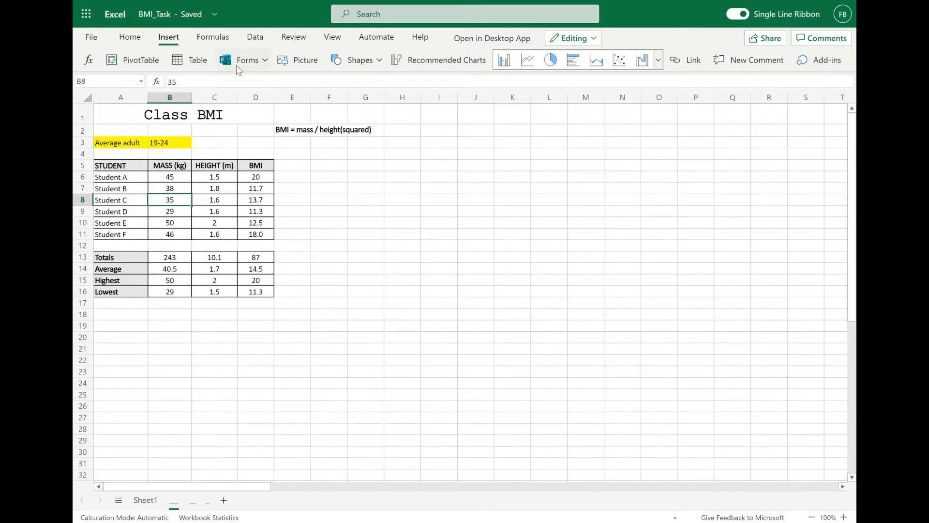
Open the recommended charts for the student BMI table and browse the full list of suggestions
left_click(173, 37)
left_click(448, 61)
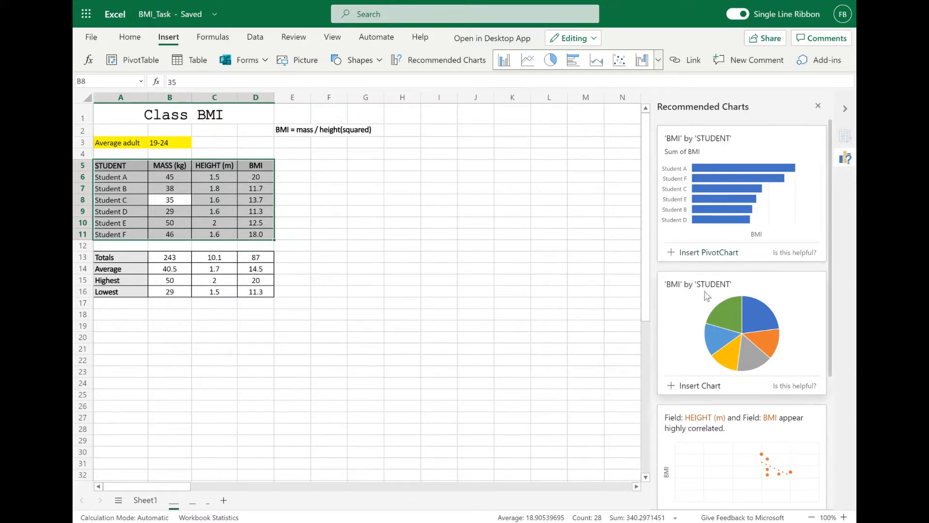
scroll(699, 342, "down", 2)
scroll(699, 341, "down", 4)
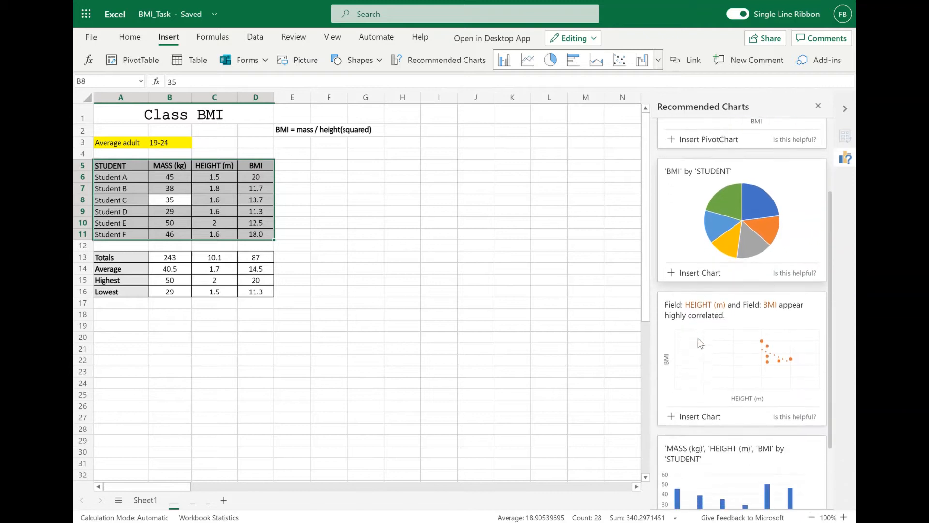
scroll(698, 339, "up", 3)
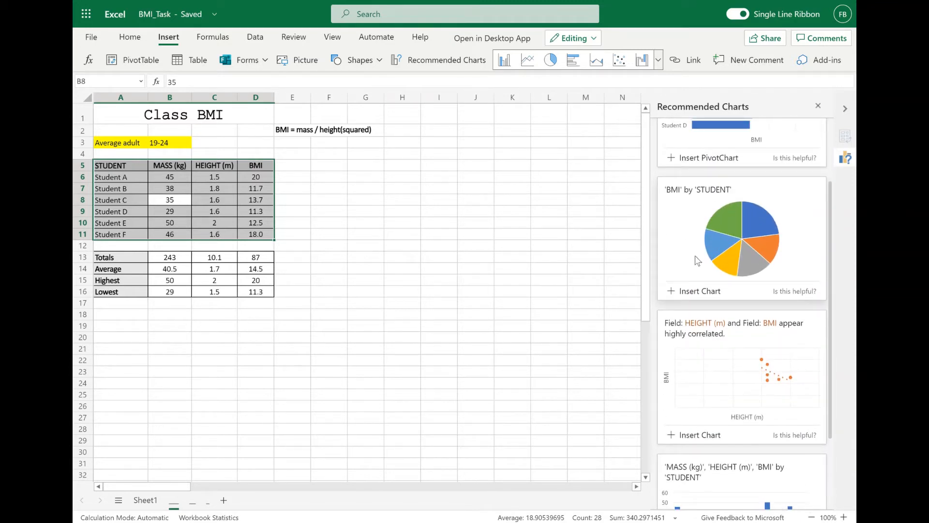
scroll(697, 260, "down", 2)
scroll(696, 260, "down", 1)
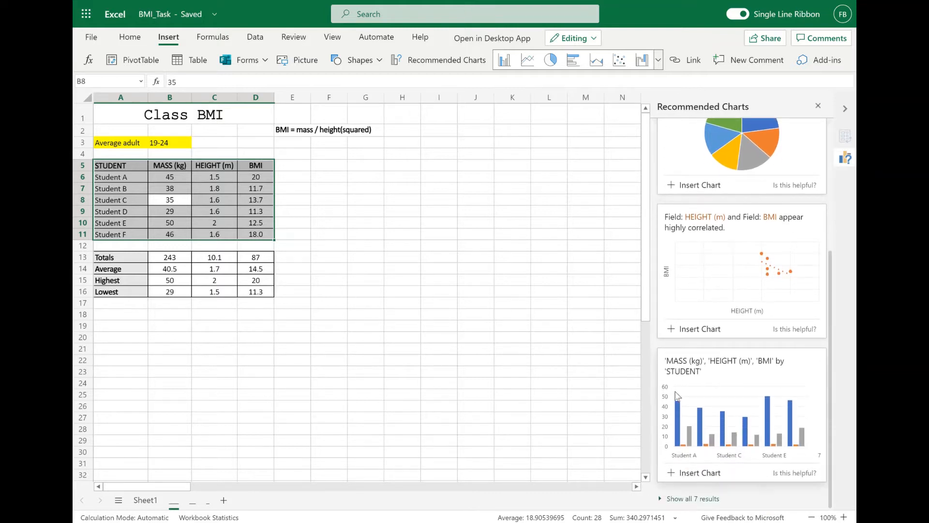
left_click(680, 499)
scroll(705, 425, "down", 8)
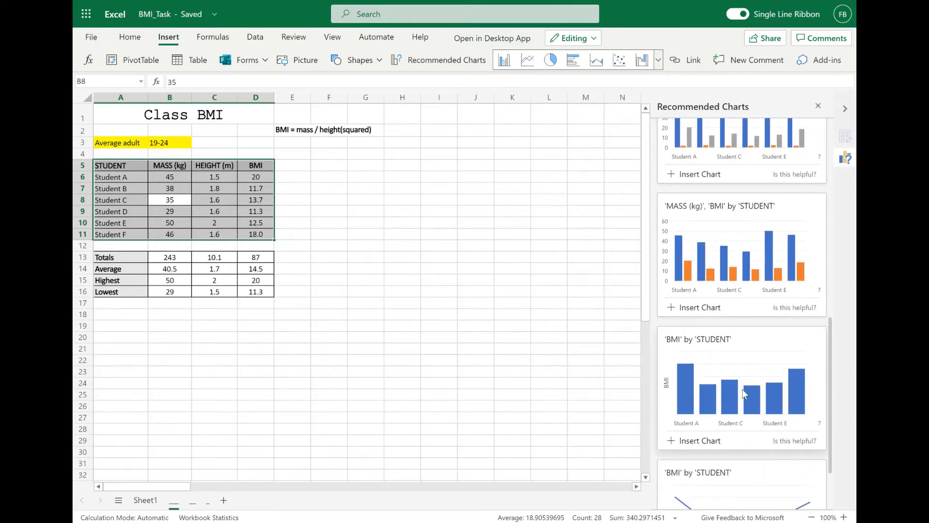
scroll(744, 395, "up", 1)
scroll(744, 394, "up", 10)
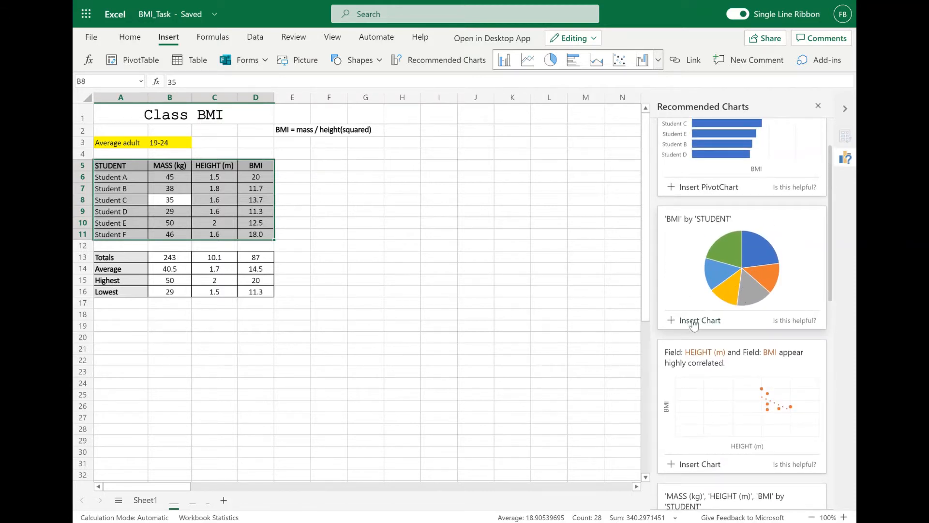
Insert the recommended 'BMI' by 'STUDENT' pie chart and place it beside the student table, with its top edge at row 5
left_click(694, 321)
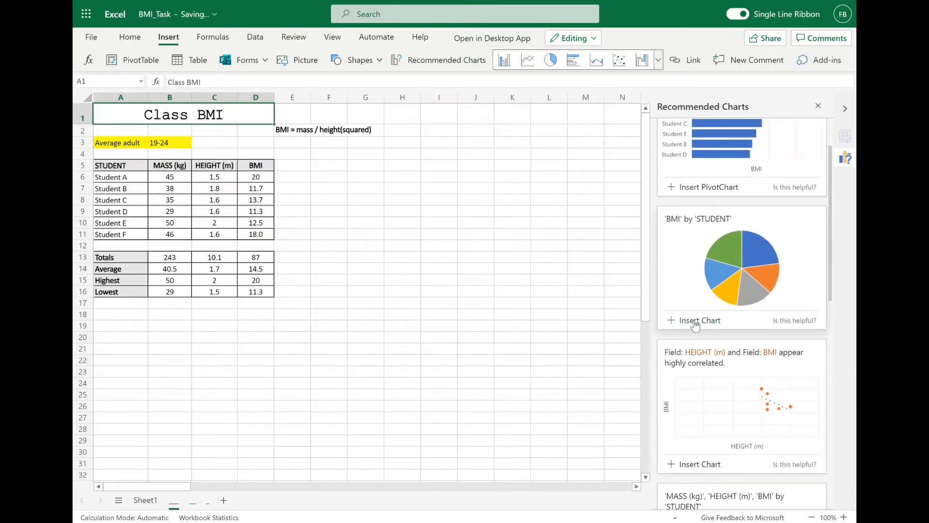
left_click_drag(495, 326, 510, 191)
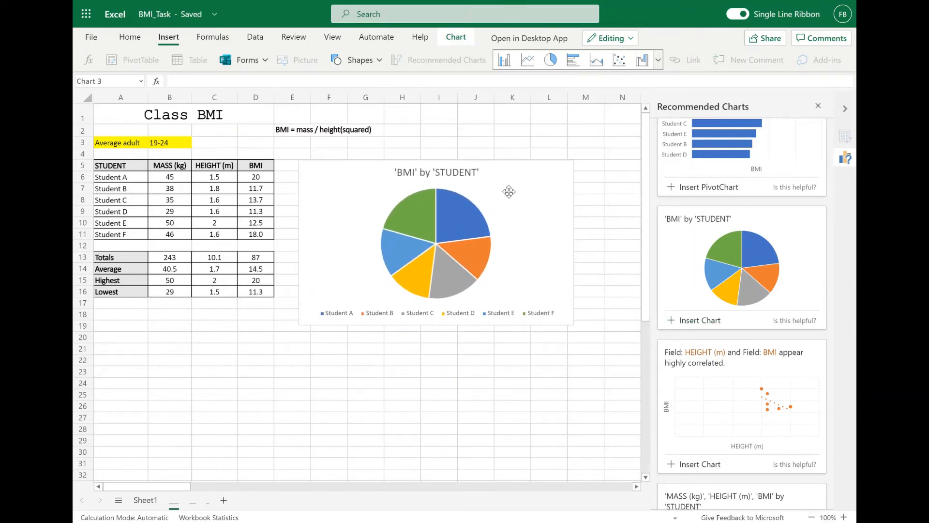
left_click(818, 105)
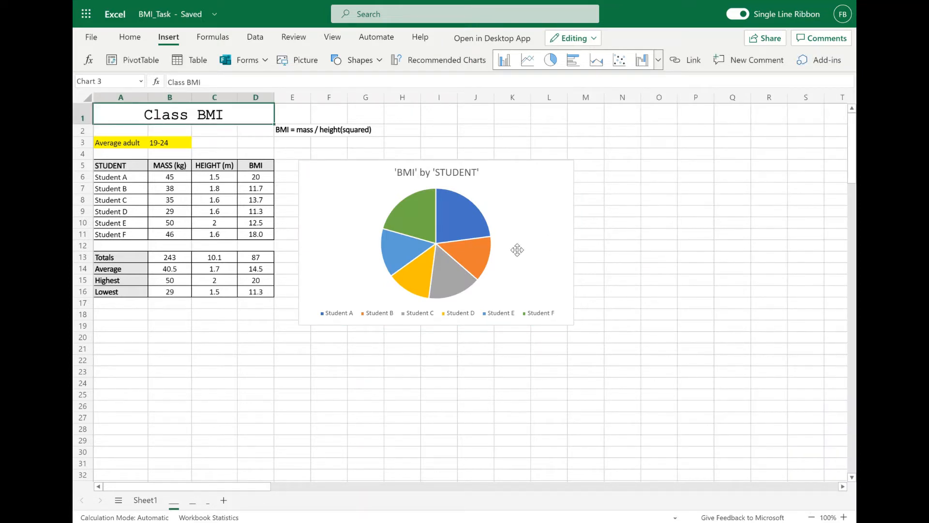
Change the BMI pie chart to a column chart
left_click(523, 197)
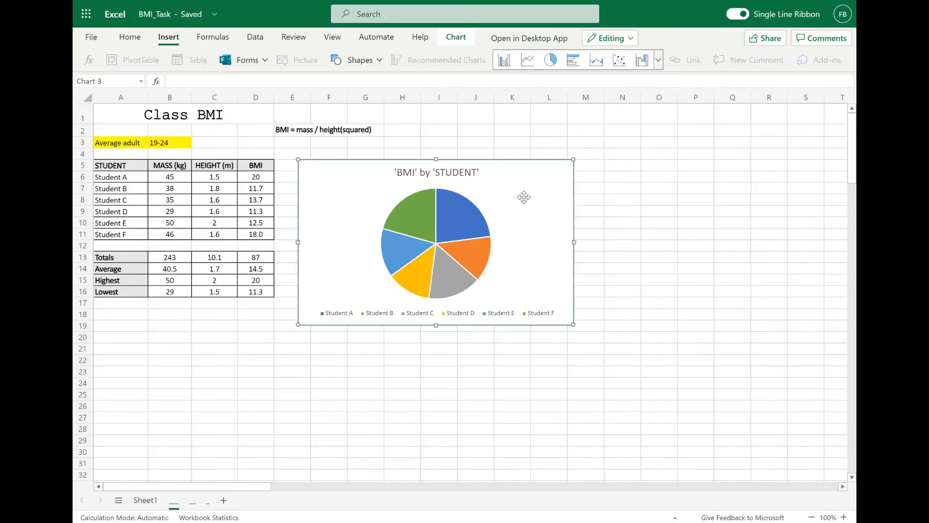
left_click(507, 63)
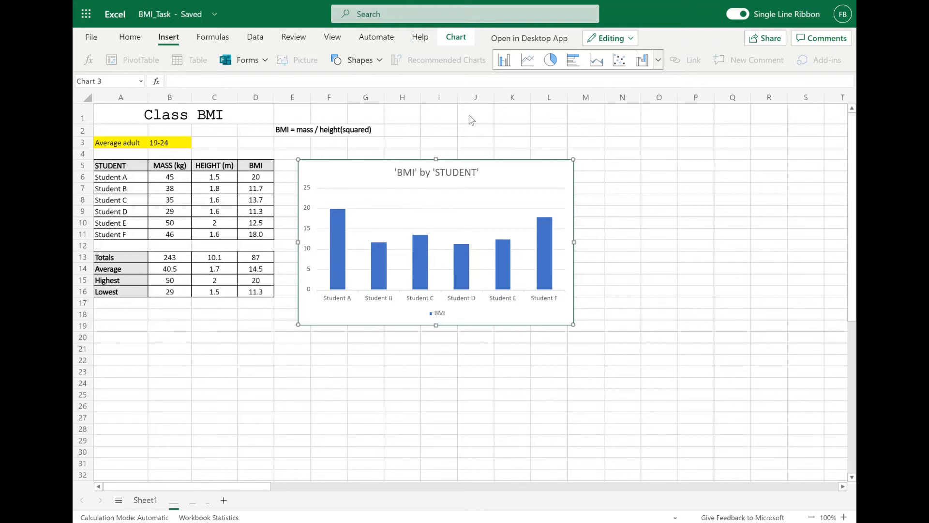
Set the column chart's title to "Student BMI"
left_click(457, 39)
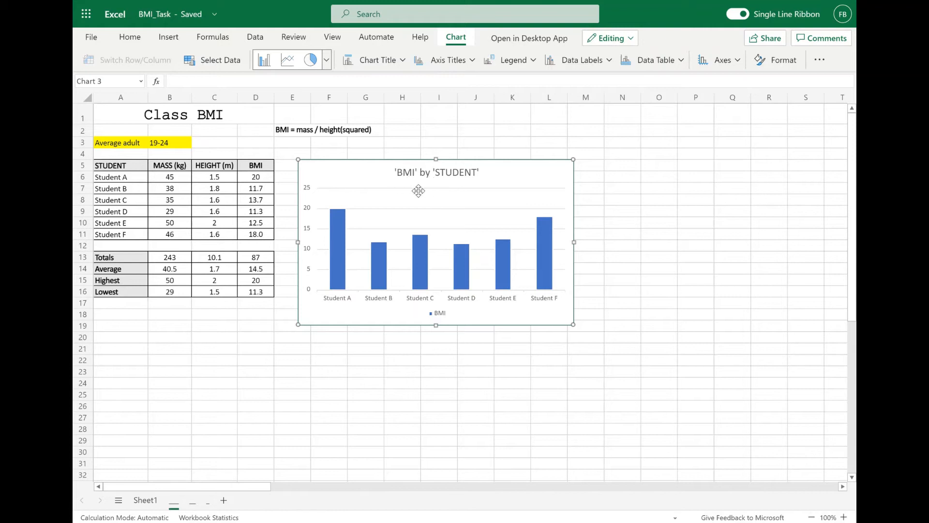
left_click(398, 60)
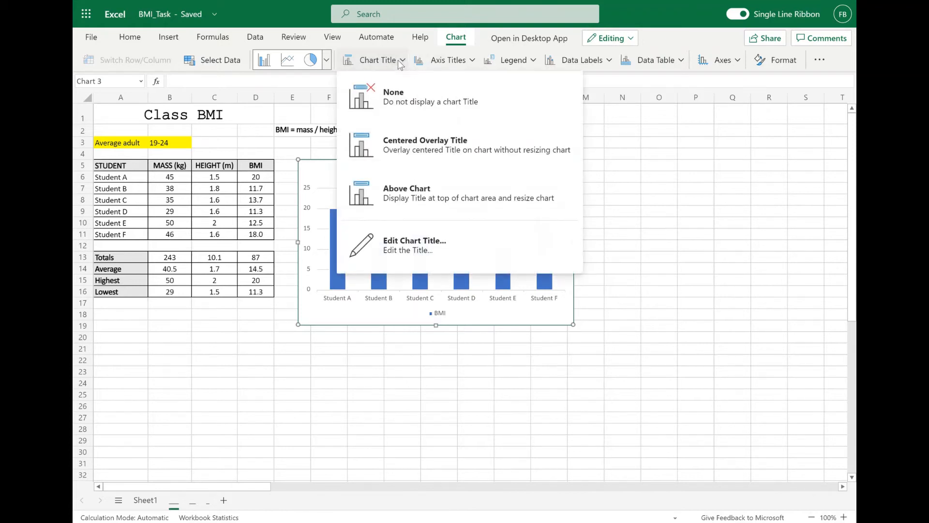
left_click(415, 242)
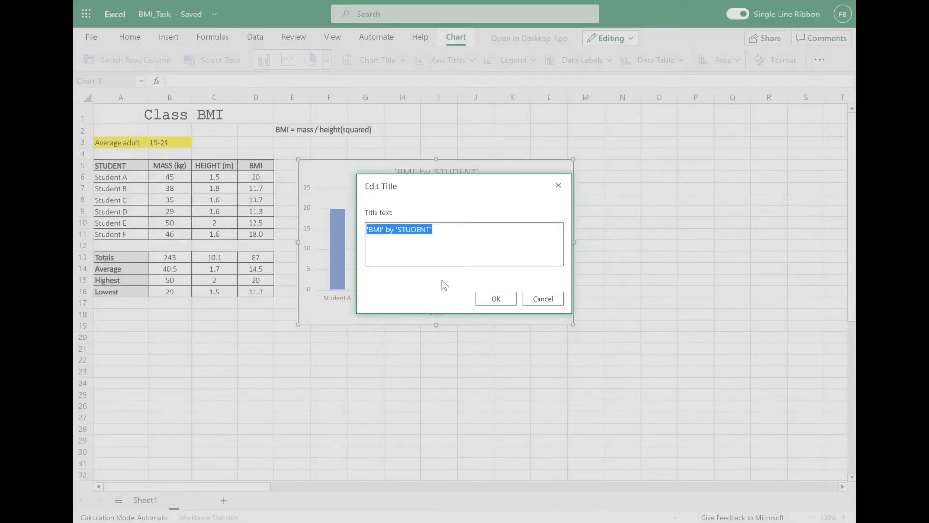
left_click(457, 317)
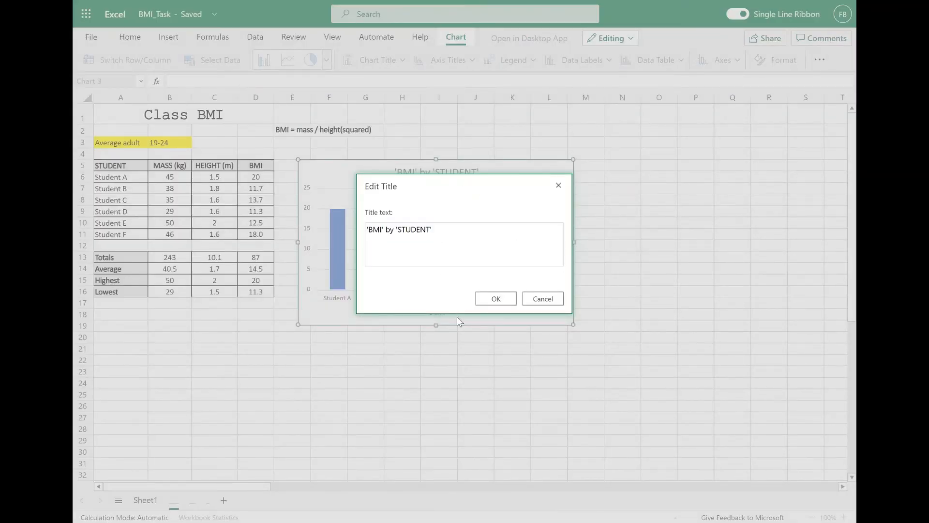
triple_click(458, 251)
type("S")
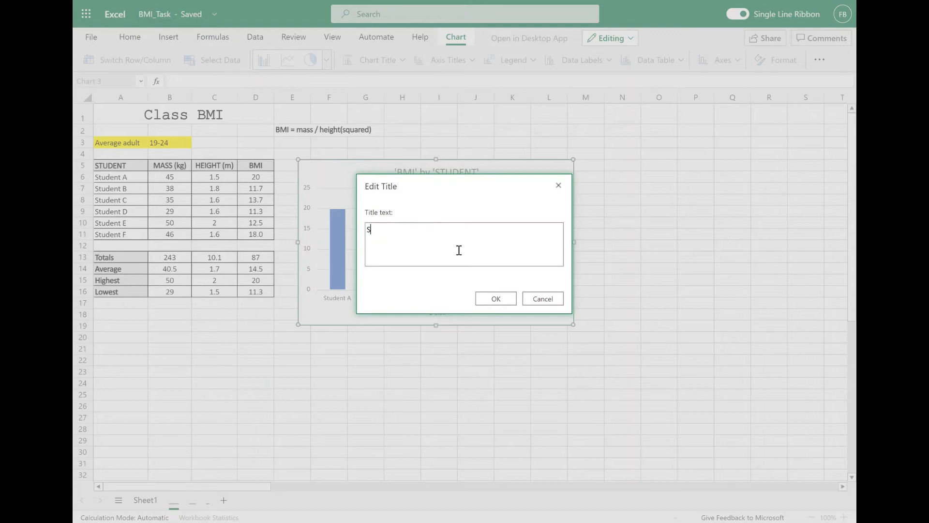
type("tudent BMI")
left_click(494, 299)
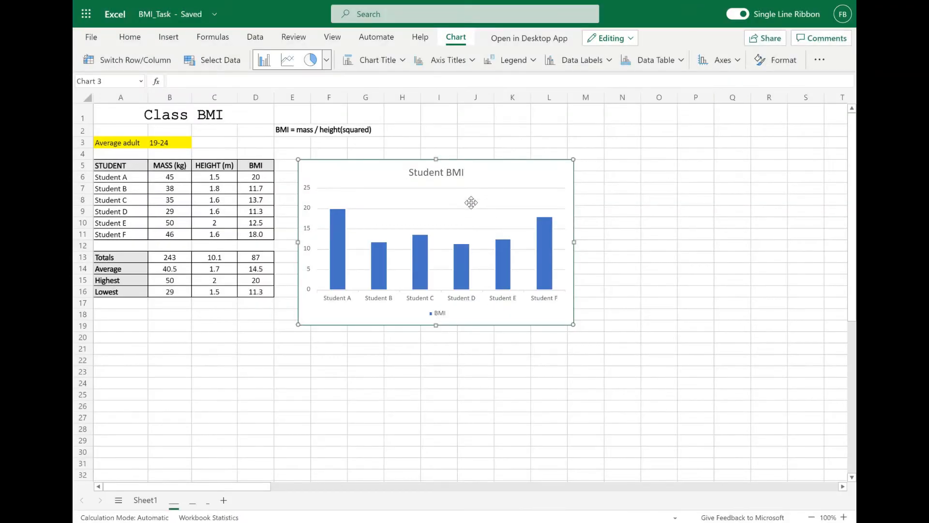
left_click(604, 192)
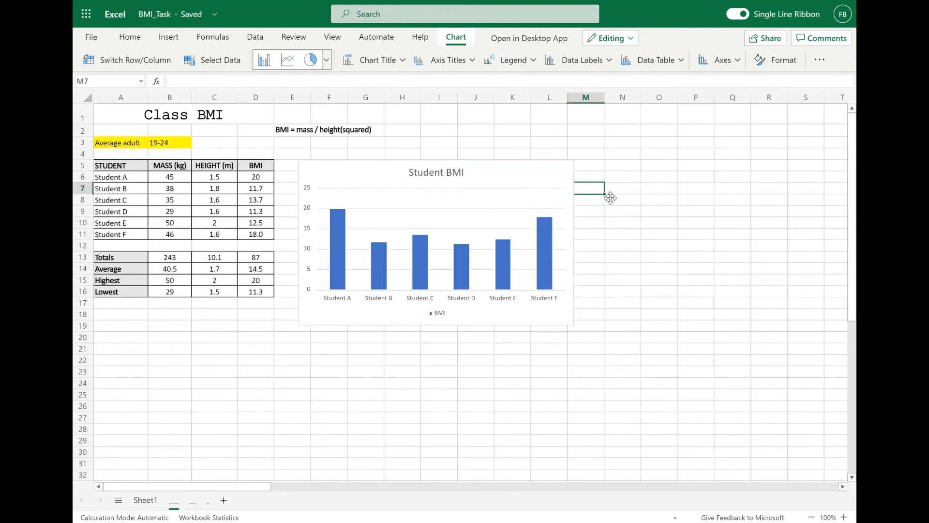
Add the horizontal axis title "Students" to the Student BMI chart
left_click(497, 187)
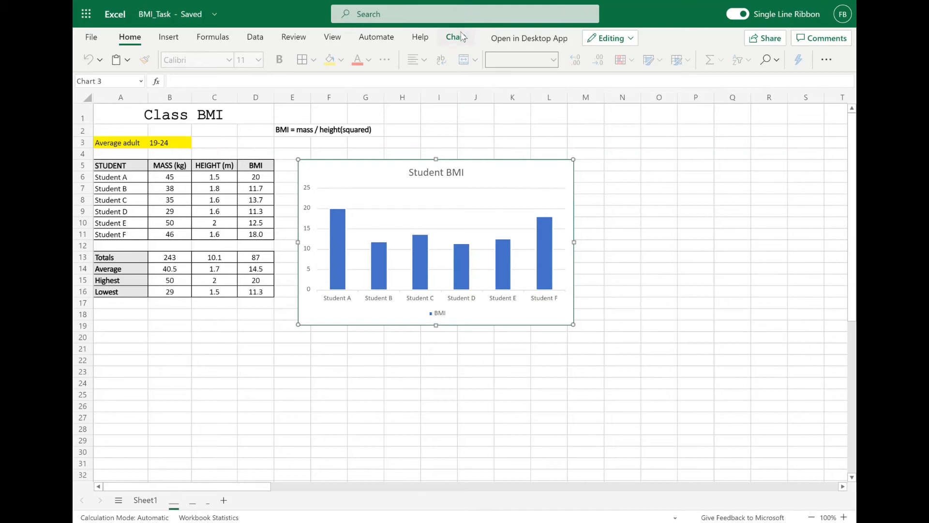
left_click(461, 37)
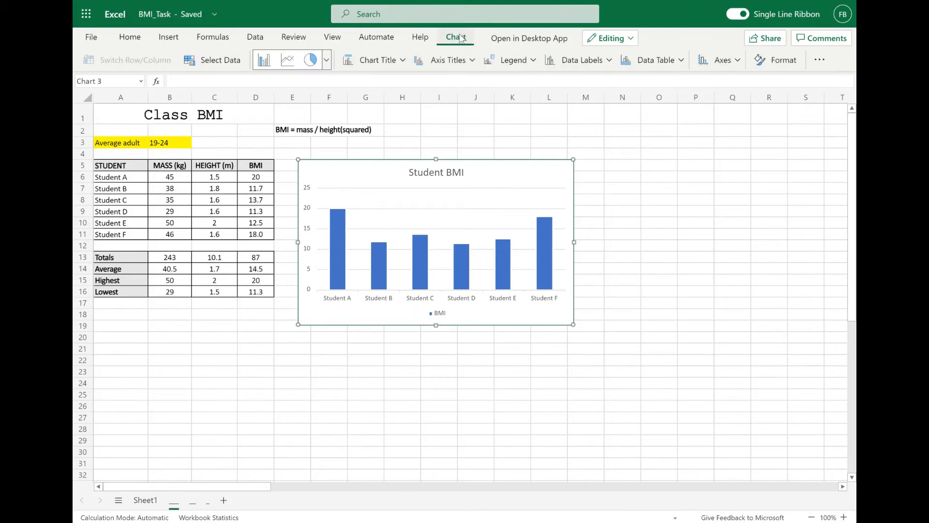
left_click(468, 63)
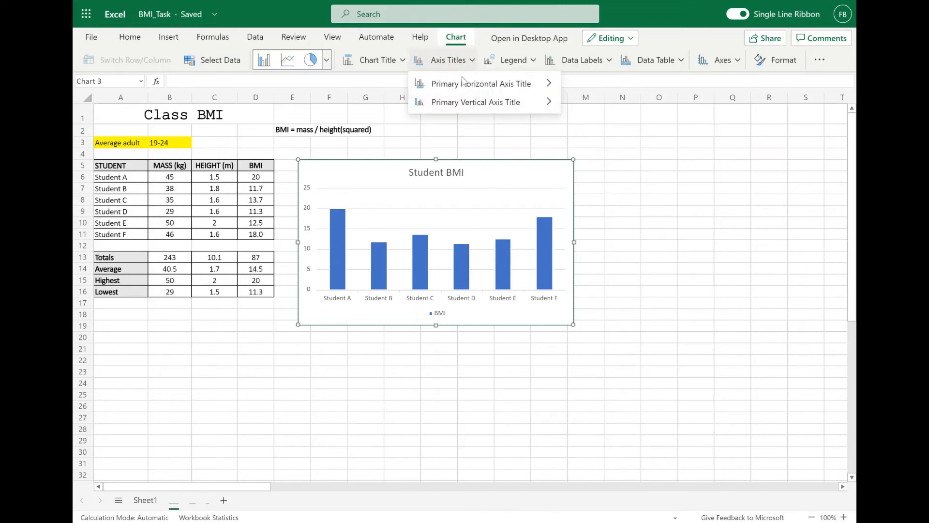
mouse_move(458, 90)
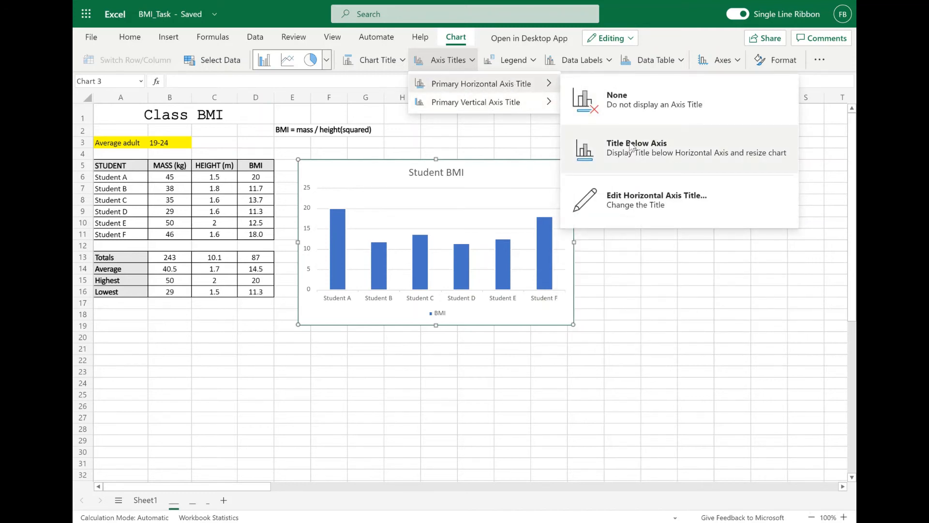
left_click(643, 203)
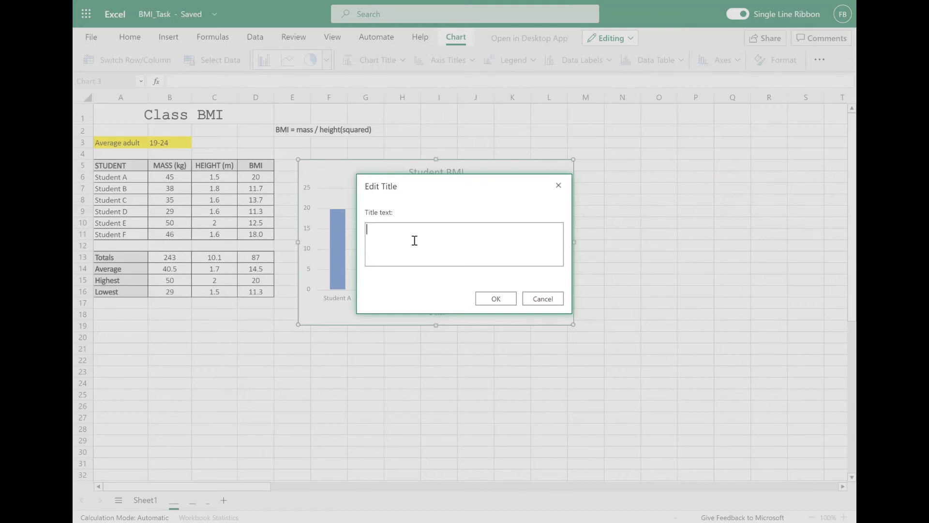
type("Students")
left_click(490, 296)
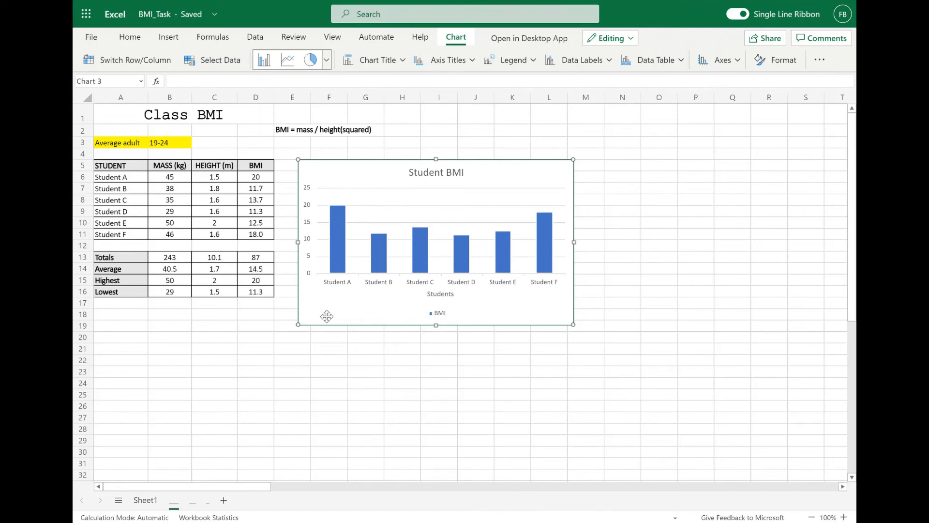
Add the vertical axis title "BMI" to the Student BMI chart and deselect the chart
left_click(473, 61)
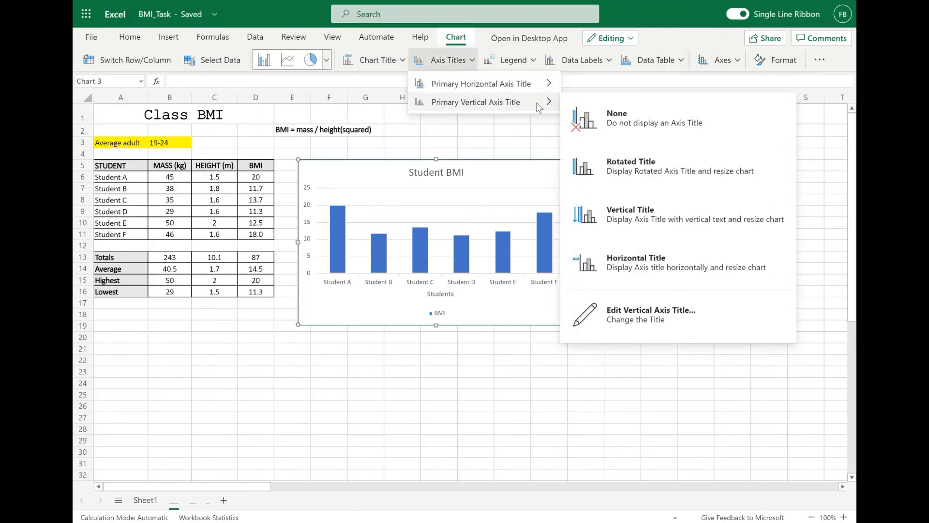
left_click(634, 317)
key("BackSpace")
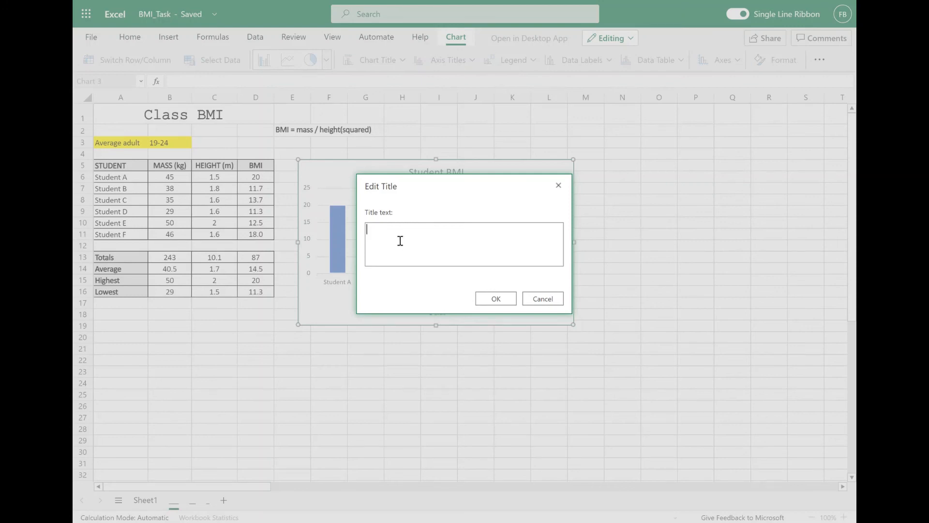
type("BMA")
key("BackSpace")
type("I")
left_click(496, 300)
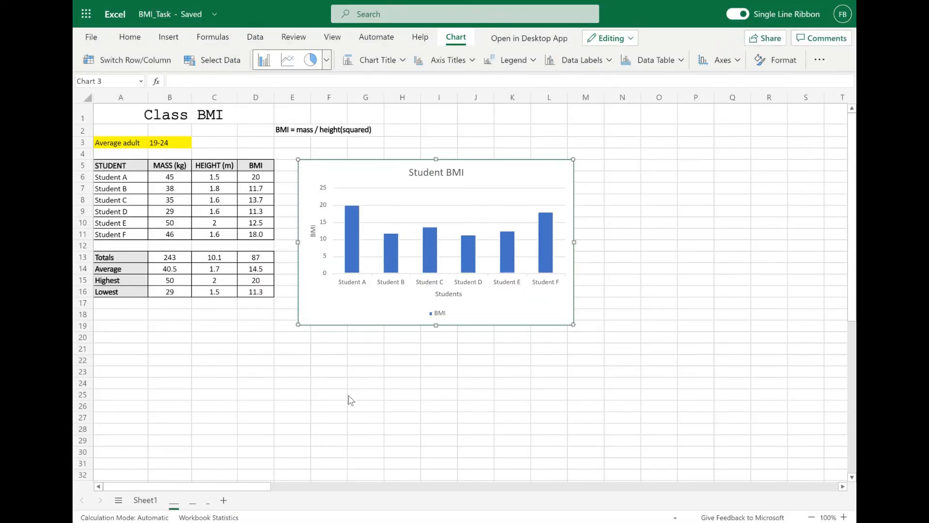
left_click(334, 364)
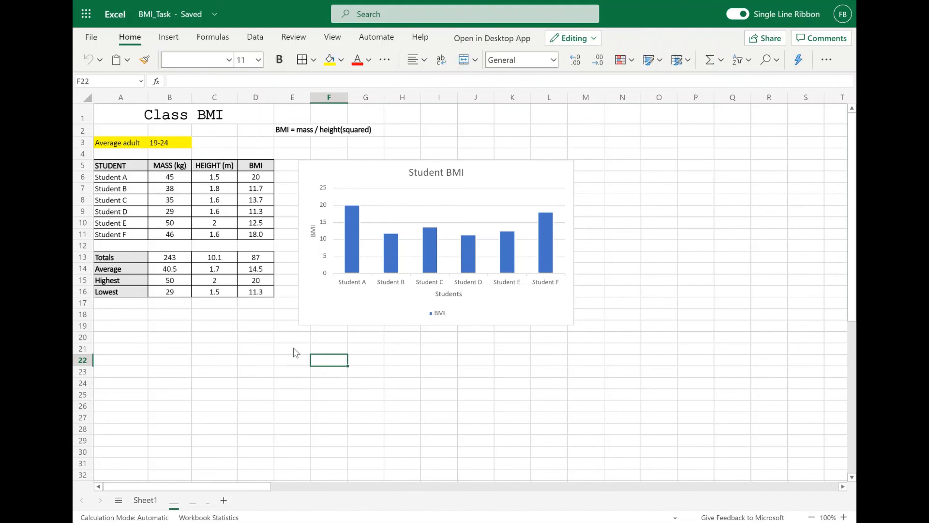